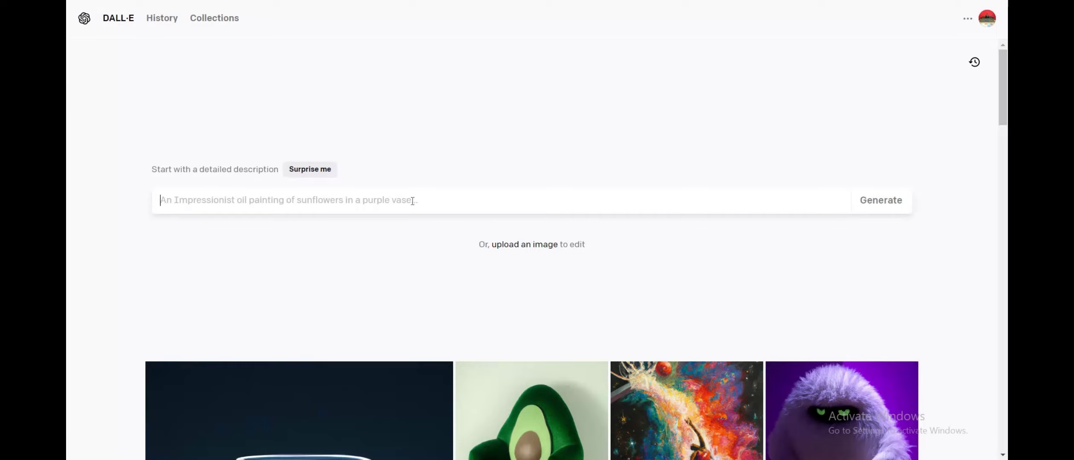
Generate images from 'goat wearing a saree and taking pictures via ipad', correcting typos first
type("go")
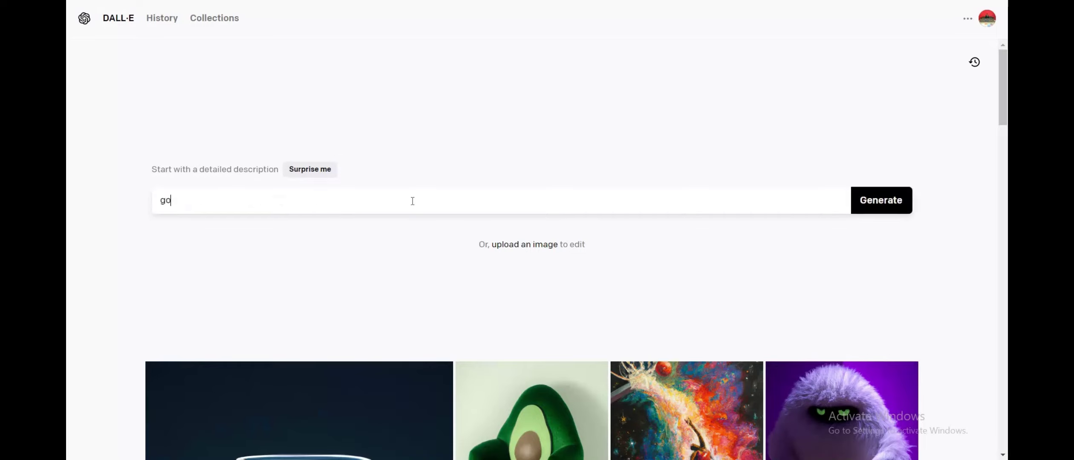
type("at wearing a saree and taking ")
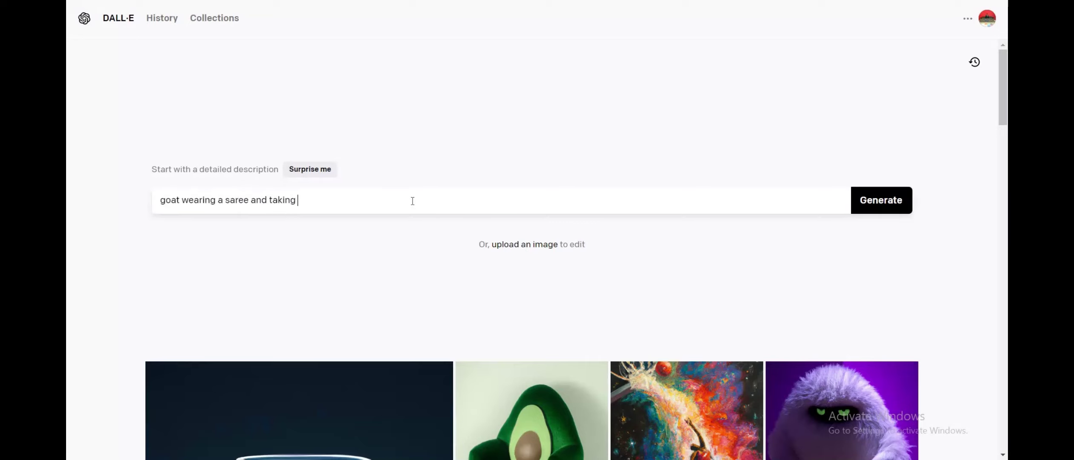
type("pictures va ipad")
key("Left")
key("Left")
key("Left")
key("Left")
key("Left")
key("Left")
type("i")
key("Return")
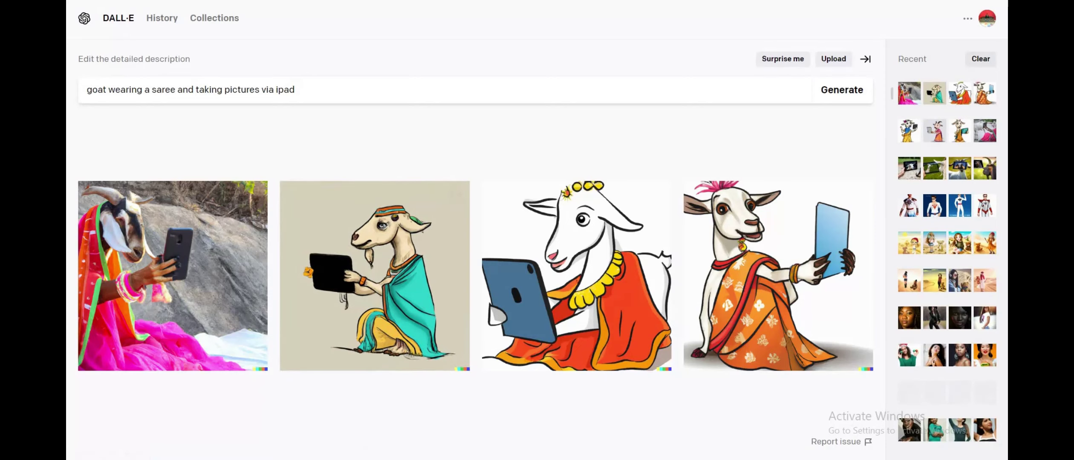
Replace the prompt with 'monkey wearing kurta pyjama and riding a motor cycle', generate, then begin 'most beautiful'
left_click_drag(322, 92, 84, 90)
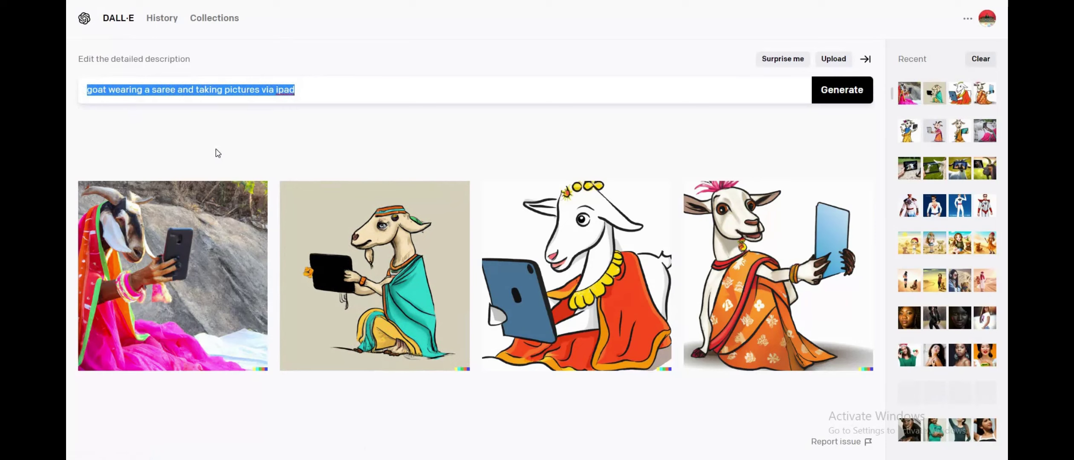
type("monkey wearing kurta ")
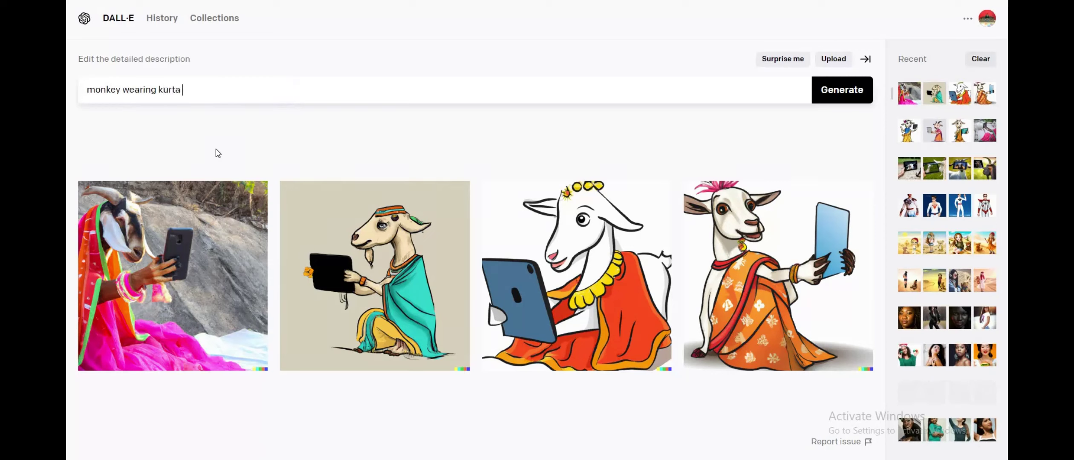
type("pyjama and rifi")
key("BackSpace")
type("ding a ")
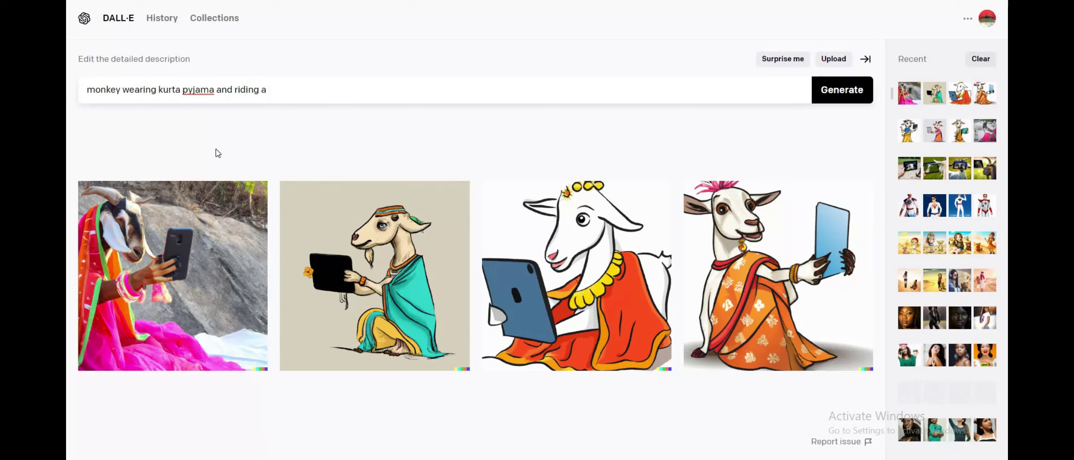
type("motor cycle")
key("Return")
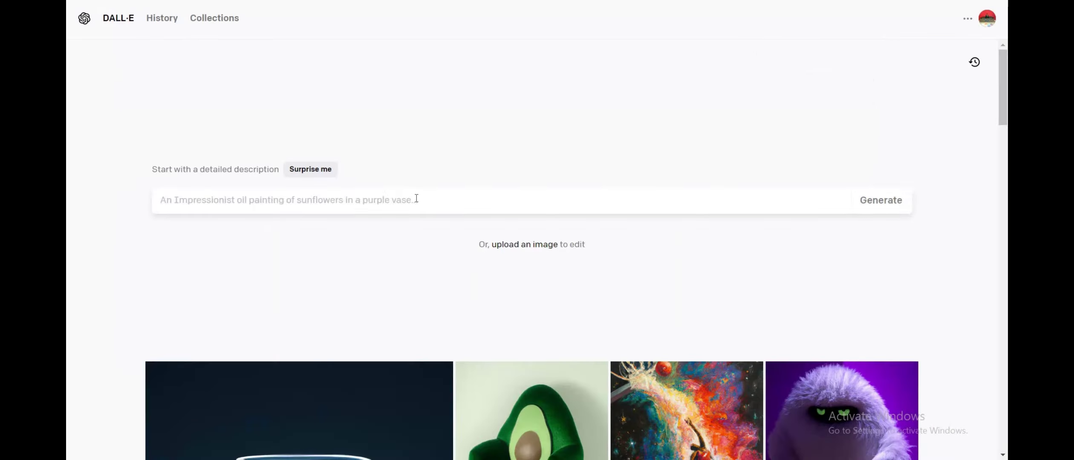
type("most beautiful")
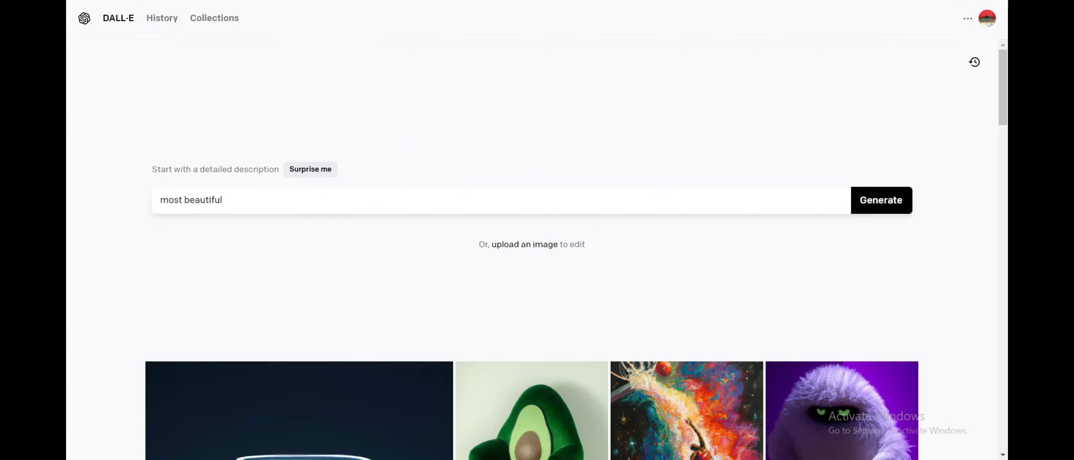
Complete the prompt as 'most beautiful girl' and generate four portrait images
left_click(272, 196)
type("girl")
left_click(881, 204)
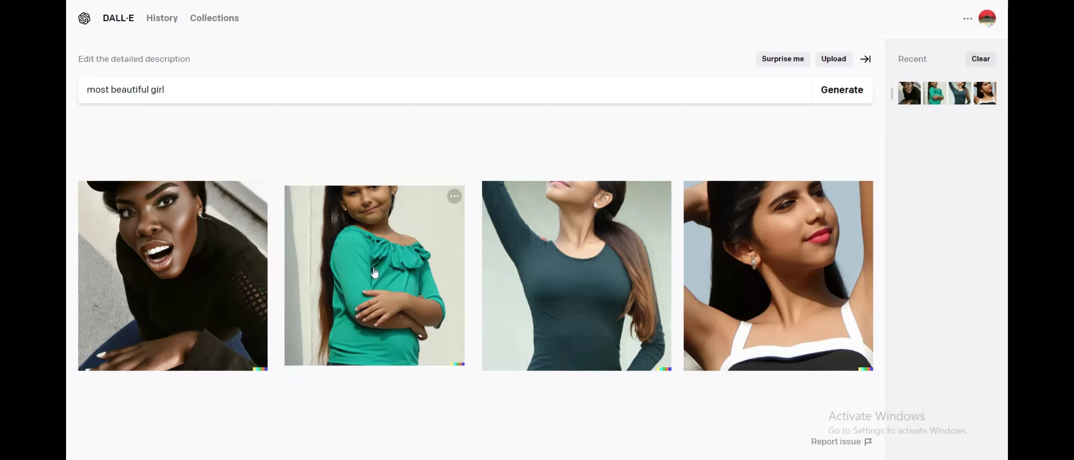
View the third and second result images individually, then return to the empty start page prompt
left_click(631, 307)
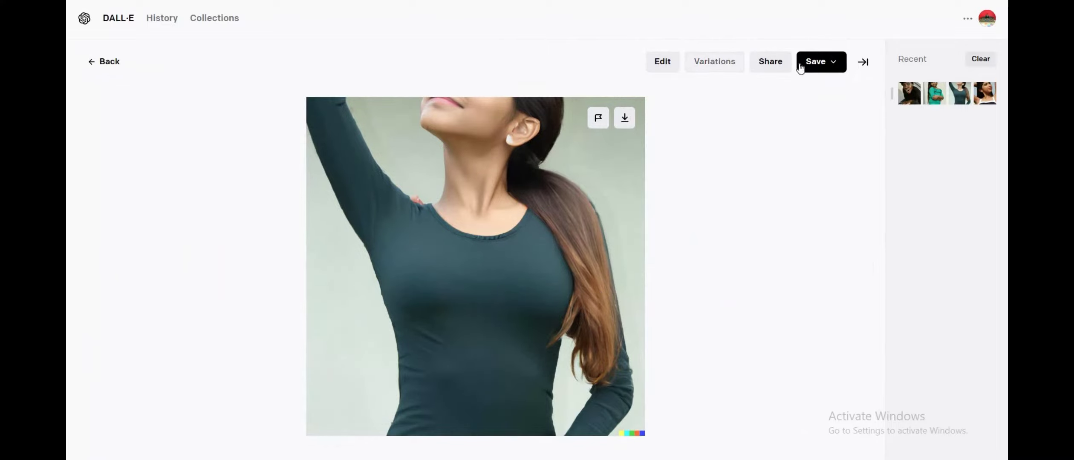
left_click(99, 65)
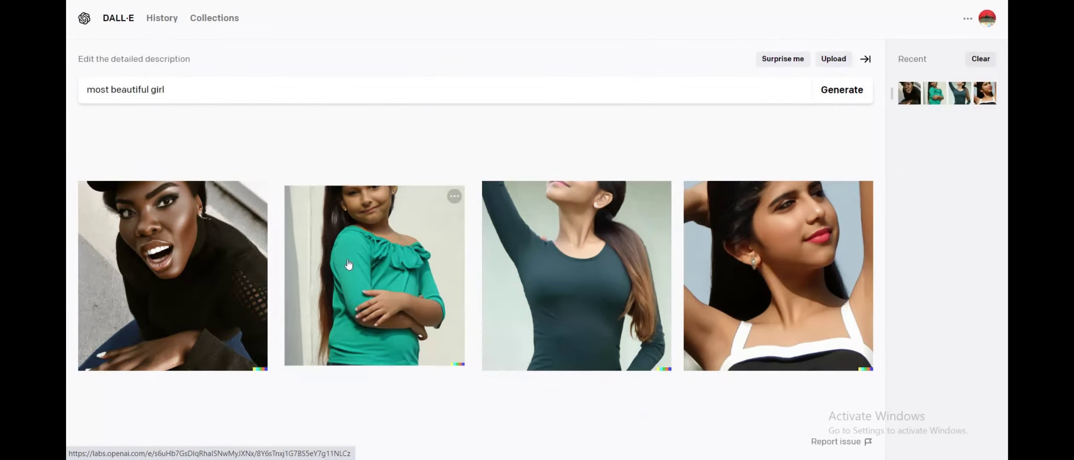
left_click(348, 275)
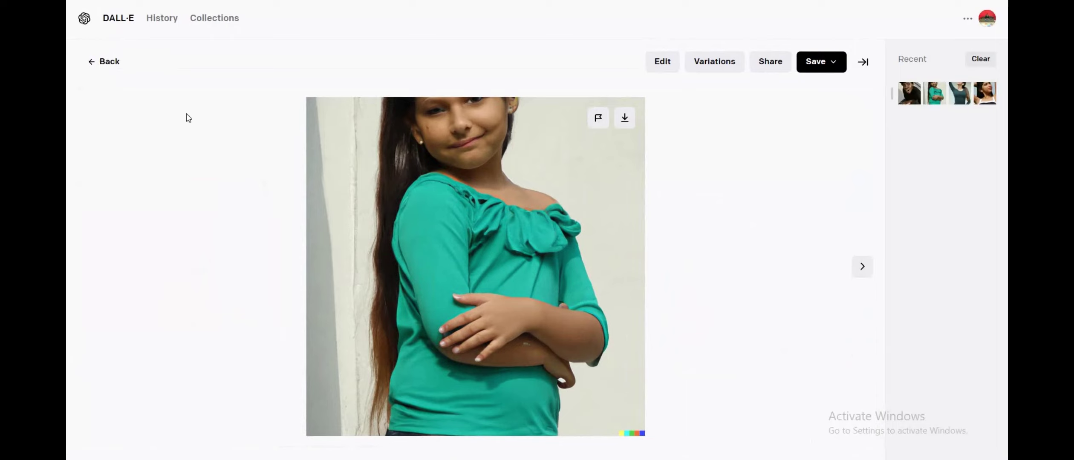
left_click(98, 61)
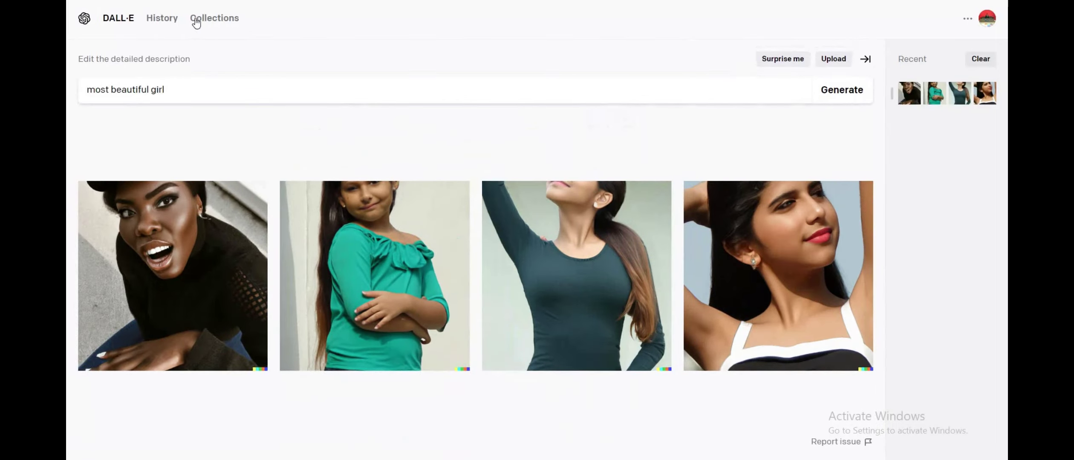
left_click(119, 17)
left_click(355, 198)
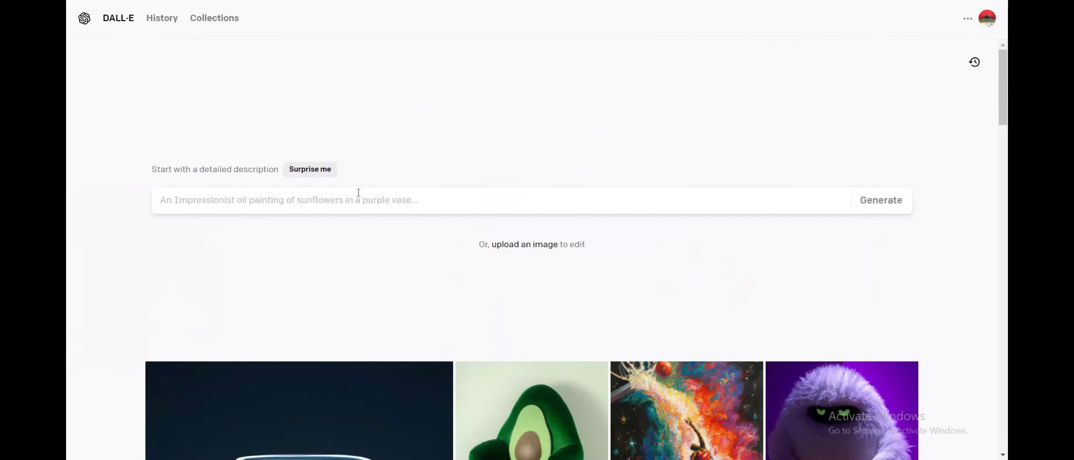
Generate images from 'beautiful girl with a cartoon bear listening to music in a desert'
type("beaut")
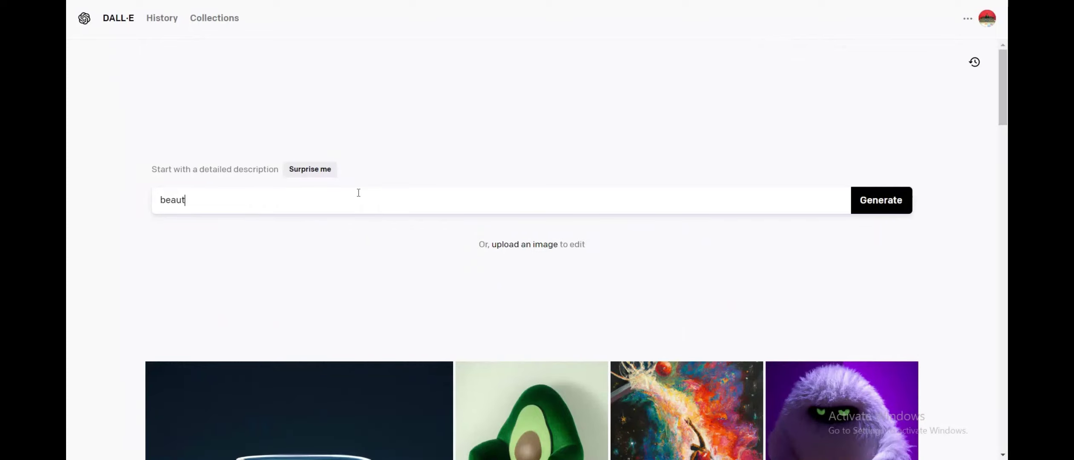
type("ifu")
type("l girl with ")
type("a cartoon be")
type("an")
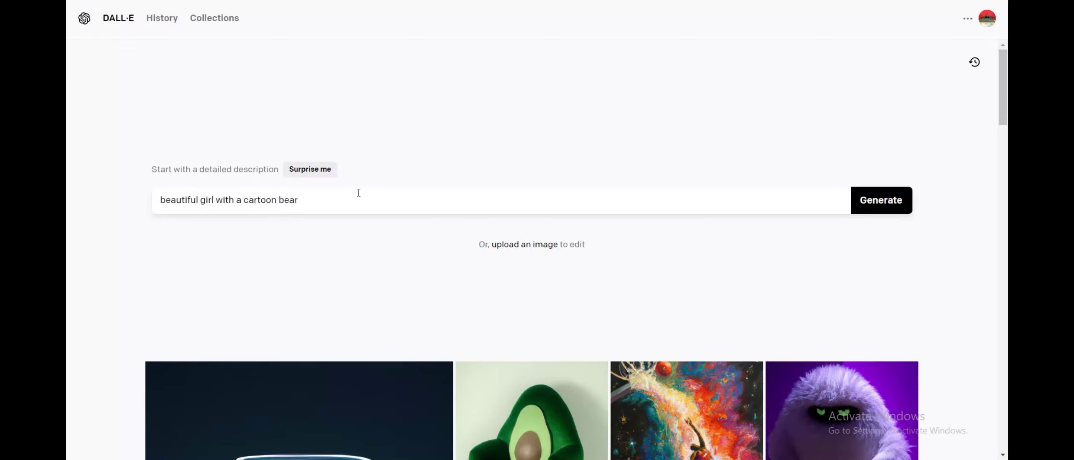
type(" listening to music in a desert")
key("Return")
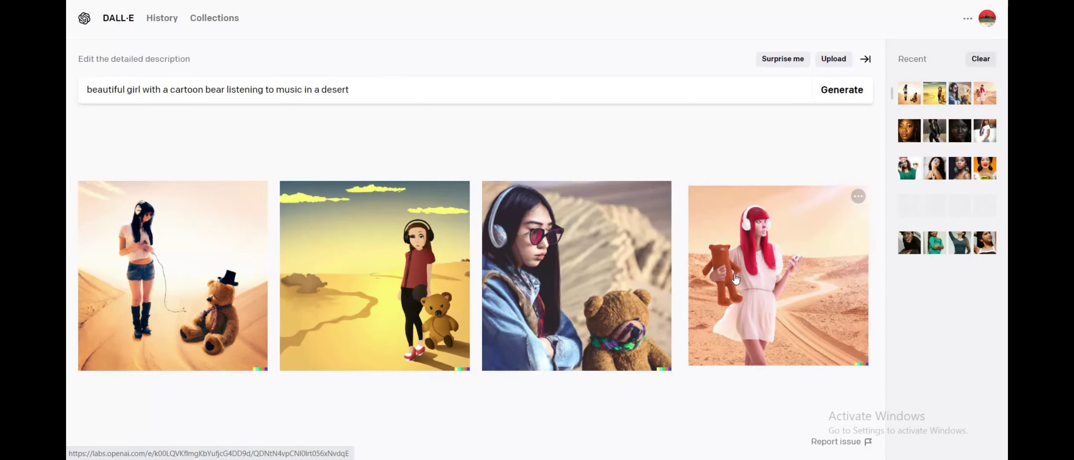
left_click(192, 246)
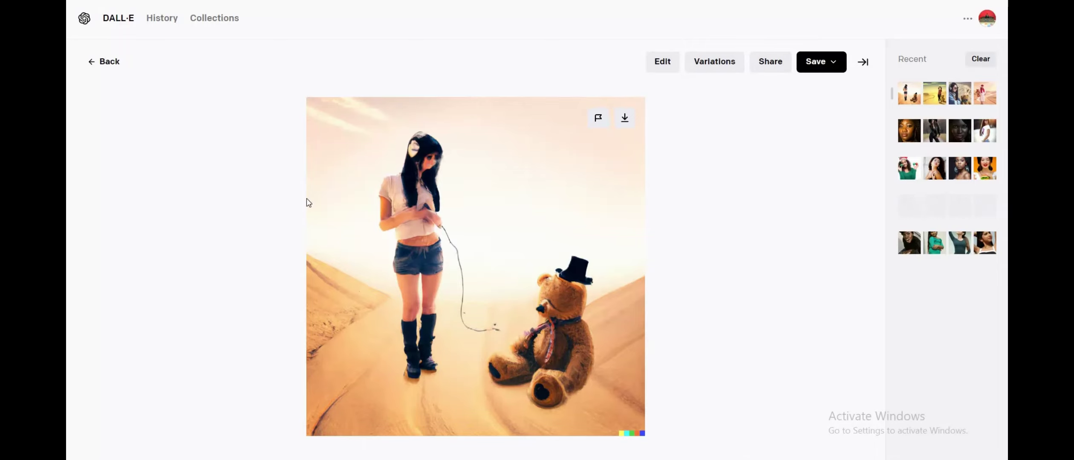
left_click(105, 68)
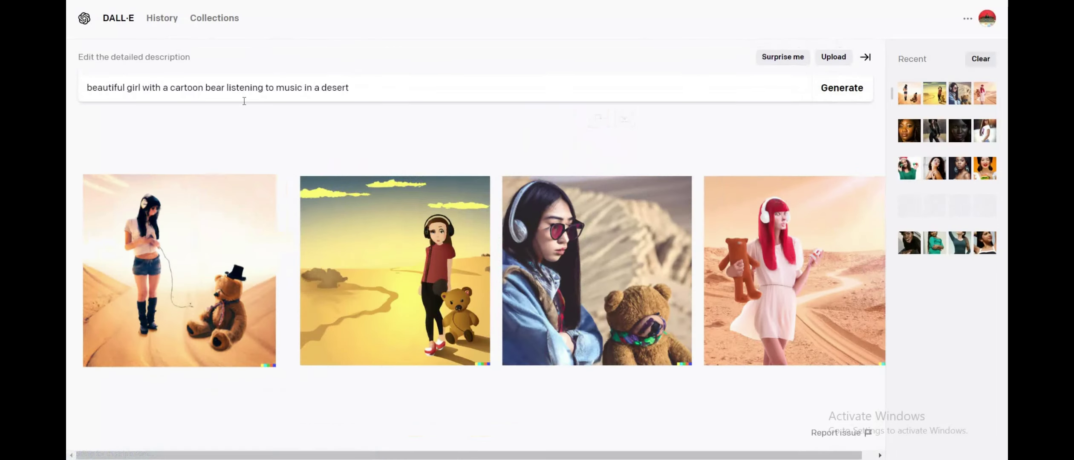
double_click(405, 92)
left_click(404, 92)
left_click(371, 91)
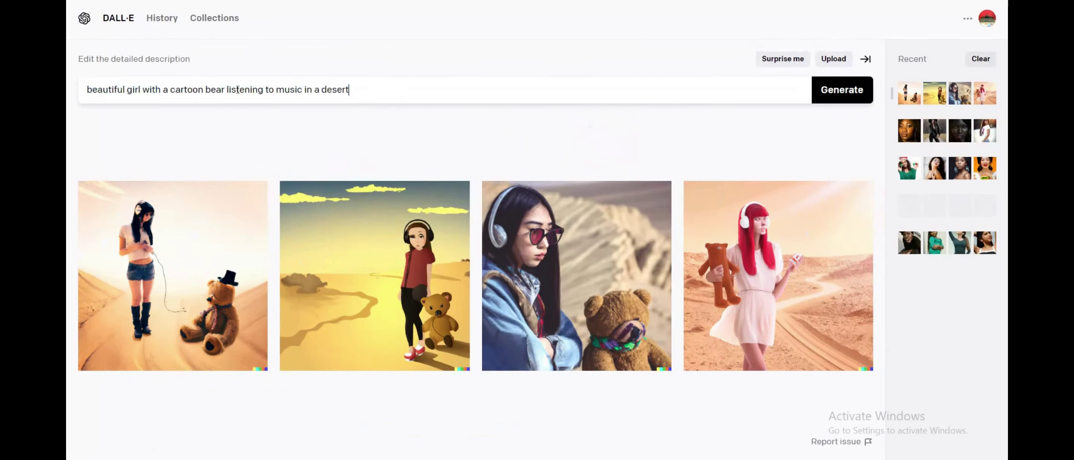
Revise the prompt to describe 'a bear from bear and masha cartoon' and regenerate the desert images
double_click(189, 90)
key("BackSpace")
left_click(192, 90)
type("from bear and masha cartoon,")
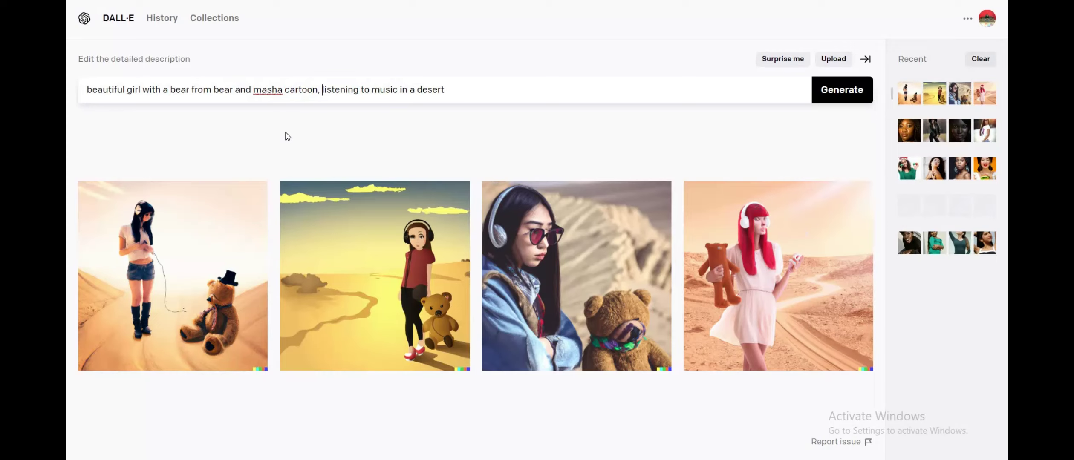
key("Return")
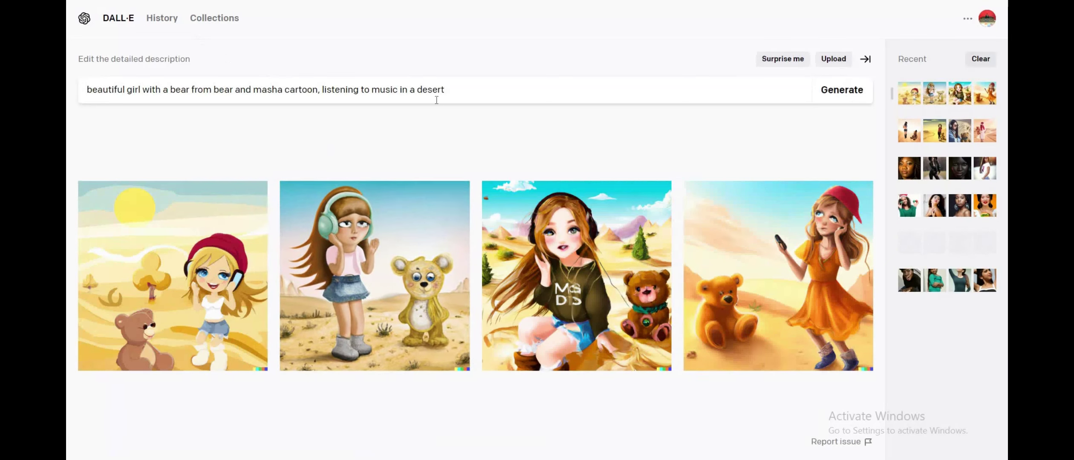
left_click(458, 92)
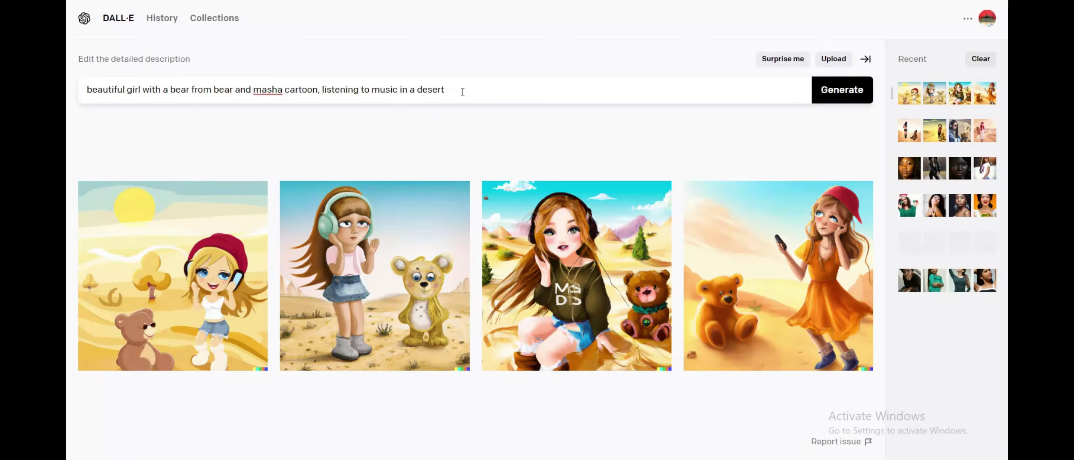